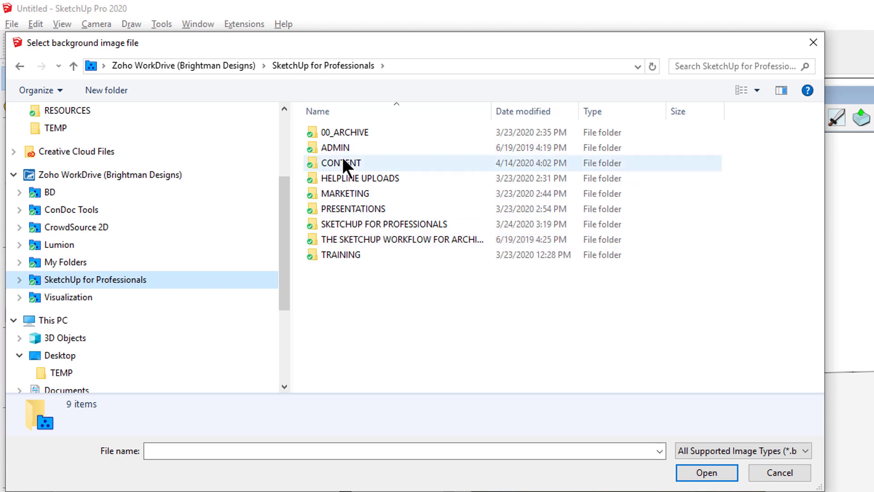
- Load 1 (3).jpg from CONTENT > 200401 HOUSE PAINT PREVIEW > RESOURCES as the Match Photo background image
double_click(343, 158)
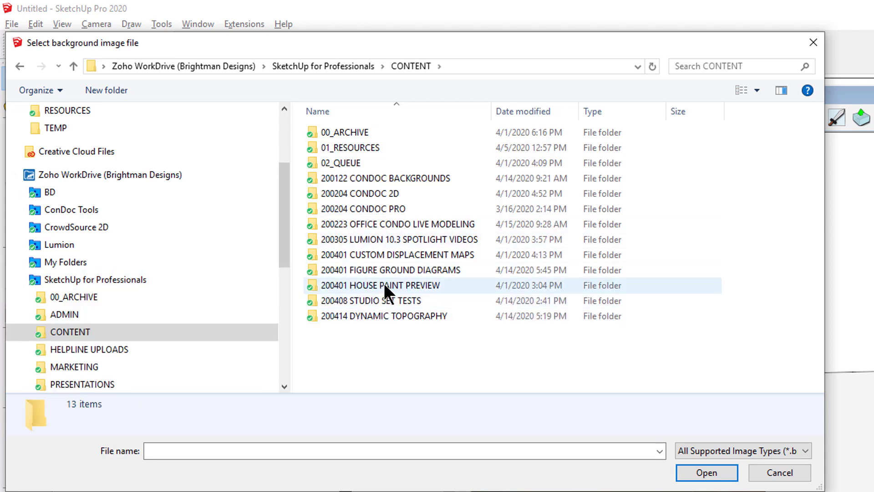
double_click(384, 286)
double_click(353, 162)
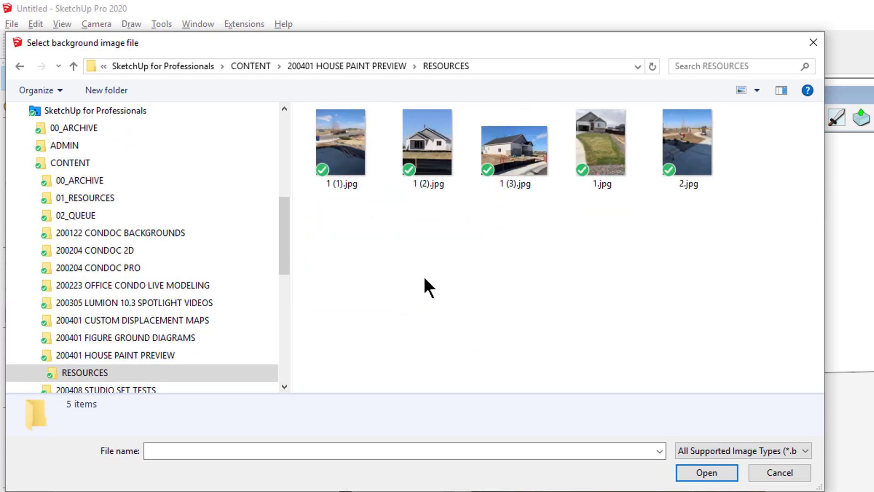
click(508, 156)
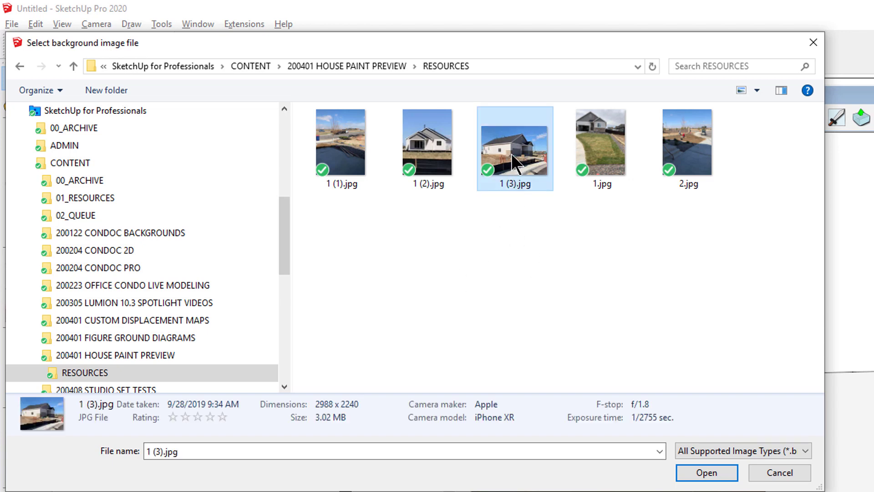
click(698, 476)
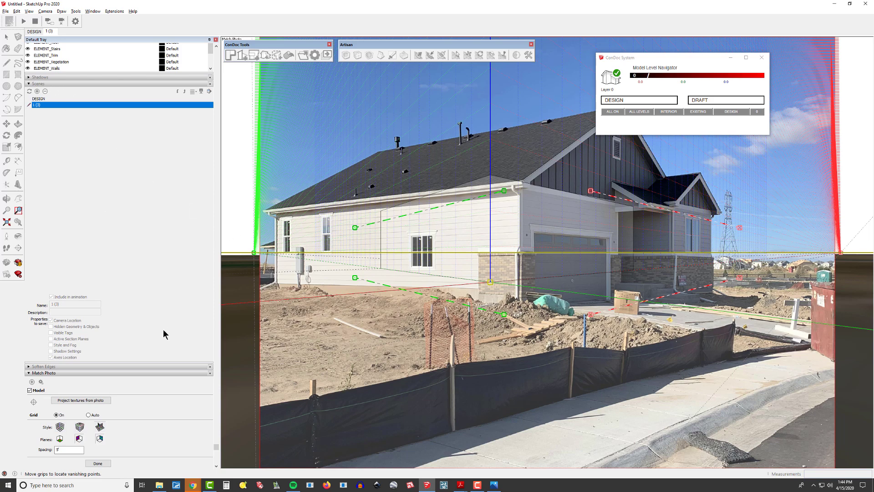
- Place the axes origin at the base of the garage's front corner and turn off the model display in Match Photo
scroll(166, 335, down, 1)
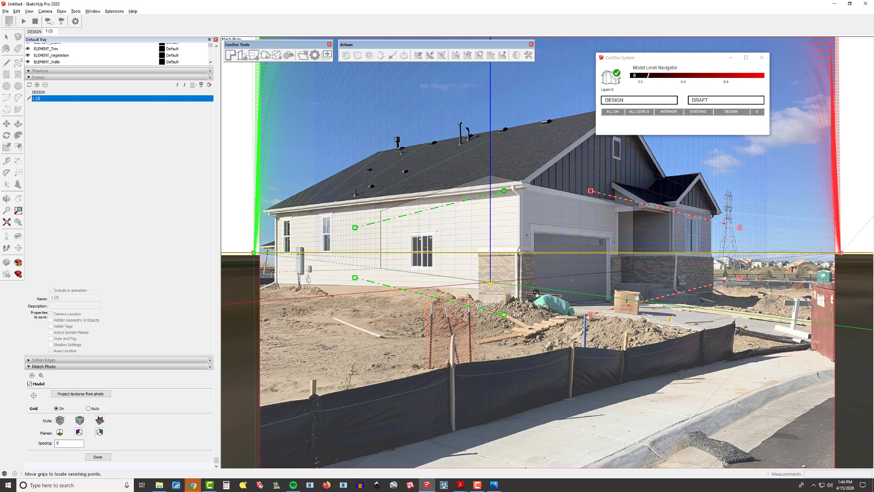
drag(491, 283, 519, 302)
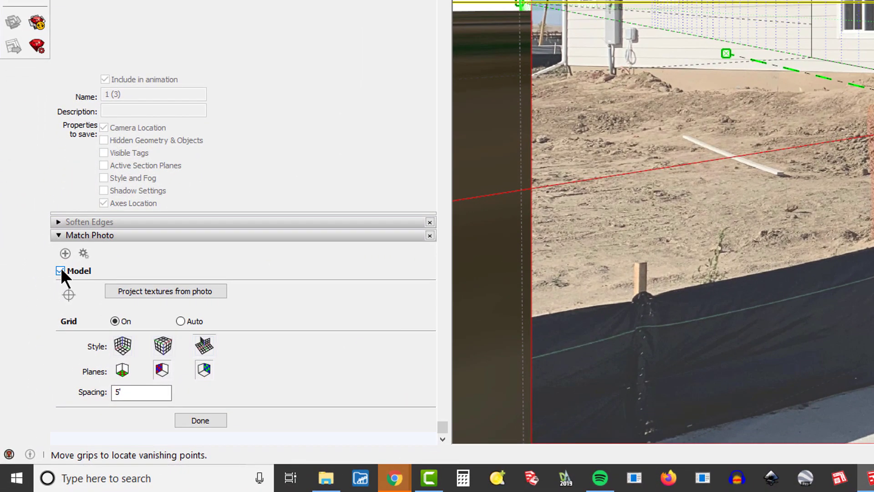
click(59, 277)
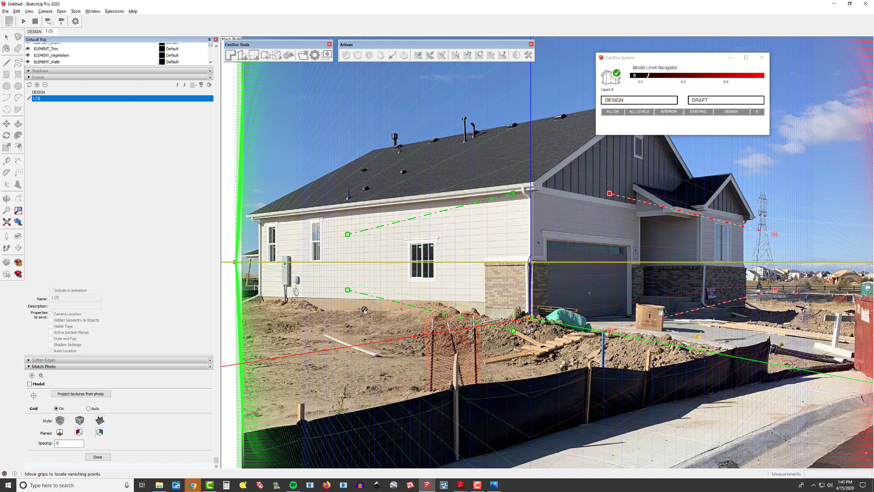
- Align the two green axis bars with the main roof ridge and the bottom edge of the side wall's siding
scroll(365, 305, down, 1)
drag(414, 227, 424, 121)
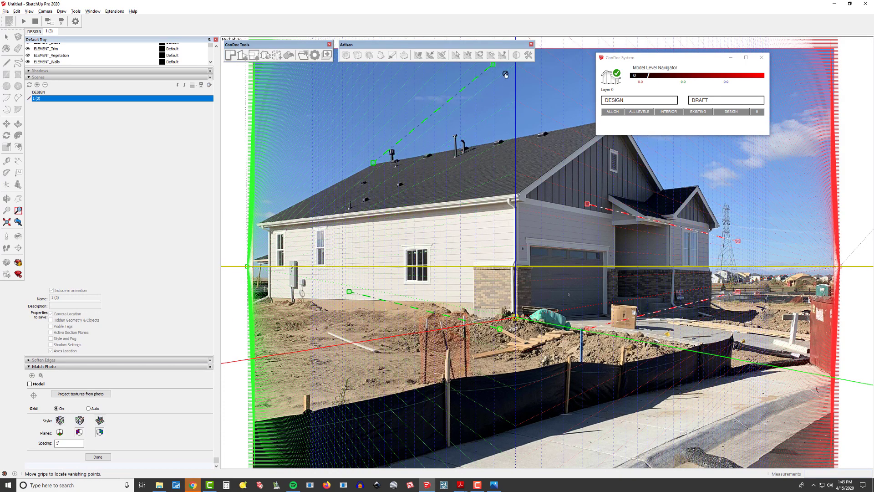
drag(494, 66, 574, 127)
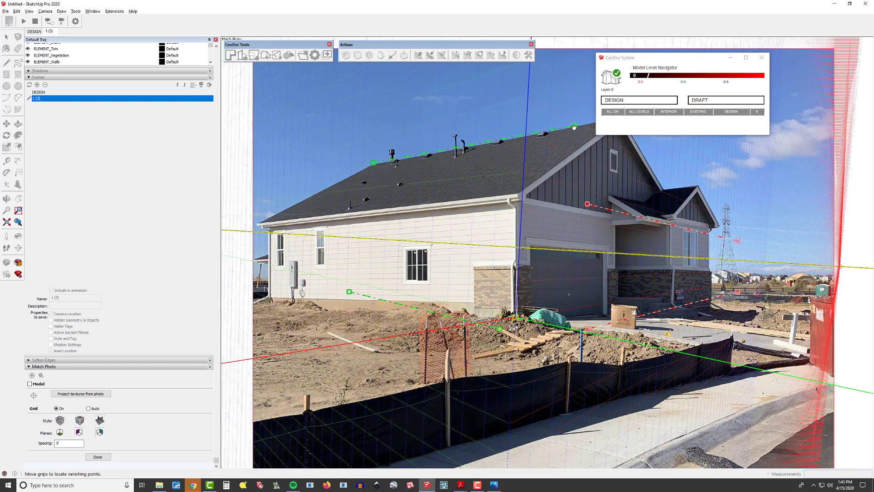
drag(374, 164, 372, 164)
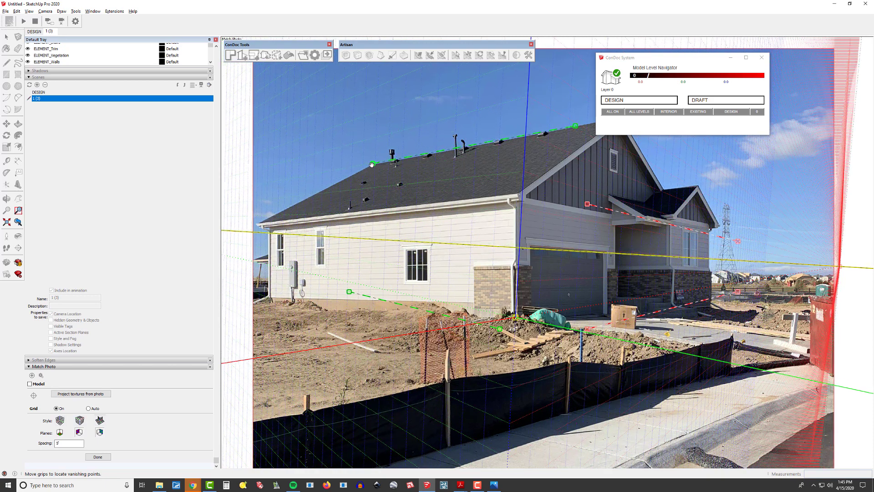
drag(366, 297, 314, 314)
drag(413, 357, 494, 304)
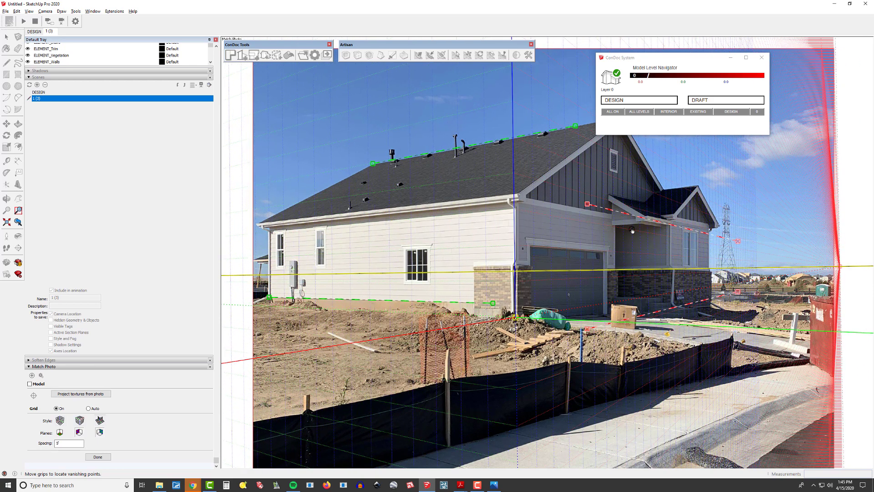
- Align the two red axis bars with the trim under the front gable and the top of the brick below the front window
drag(619, 212, 561, 206)
drag(682, 232, 615, 215)
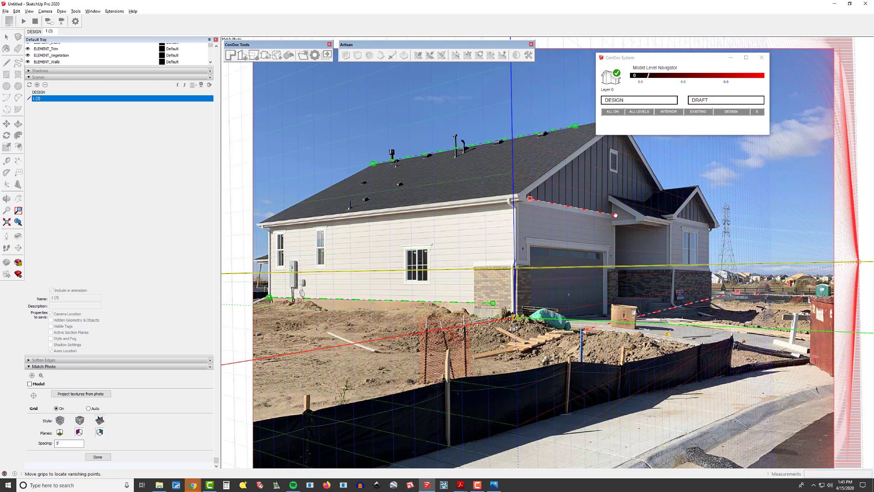
drag(638, 312, 710, 291)
scroll(710, 296, up, 6)
drag(593, 310, 665, 218)
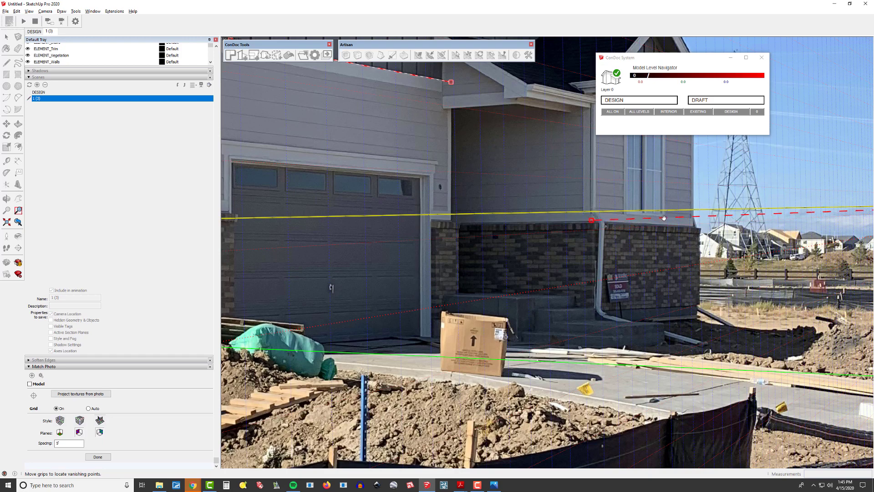
scroll(665, 217, down, 4)
drag(830, 234, 661, 243)
scroll(580, 245, up, 2)
scroll(578, 246, down, 5)
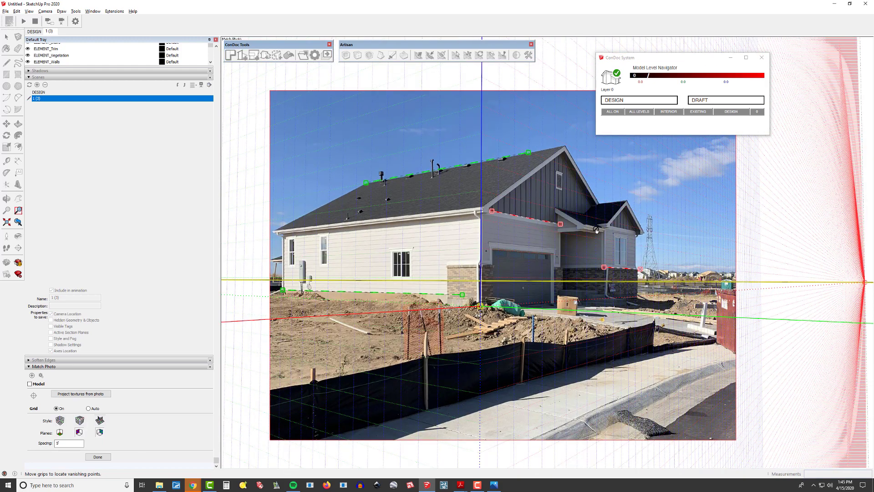
- Extend the upper green axis bar along the roof ridge, from the gable peak to just past the ridge's far end
scroll(465, 156, up, 4)
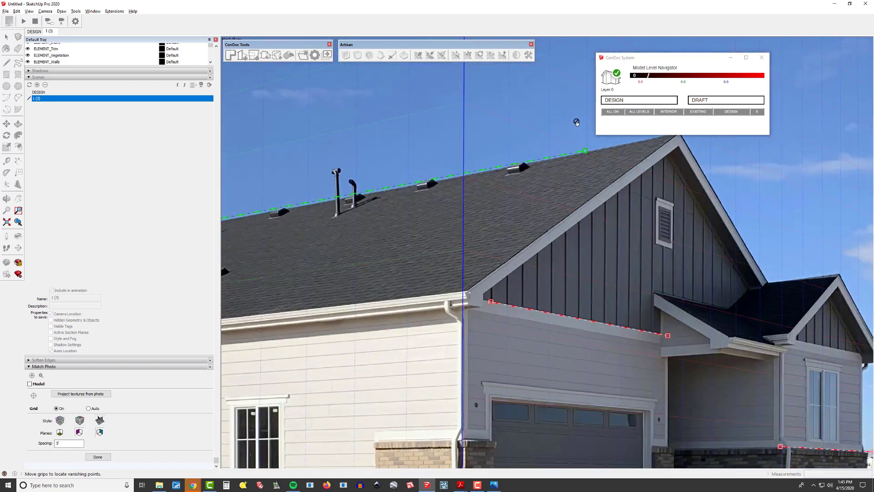
scroll(408, 309, down, 2)
scroll(603, 172, up, 5)
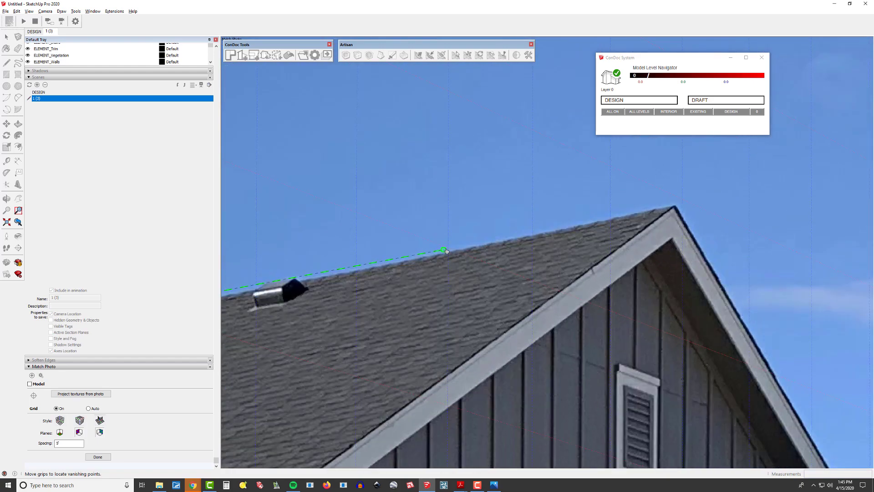
drag(444, 251, 656, 217)
scroll(712, 202, down, 4)
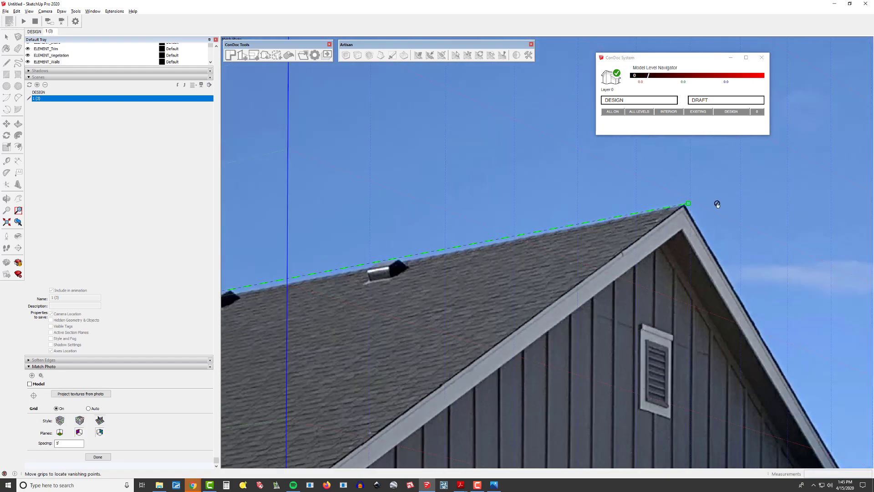
scroll(319, 282, up, 5)
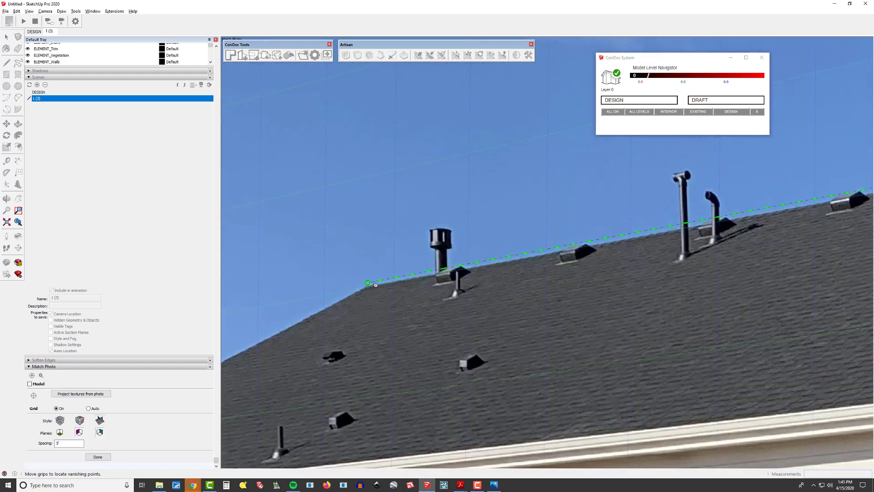
drag(360, 285, 294, 297)
scroll(430, 230, down, 3)
scroll(496, 219, down, 2)
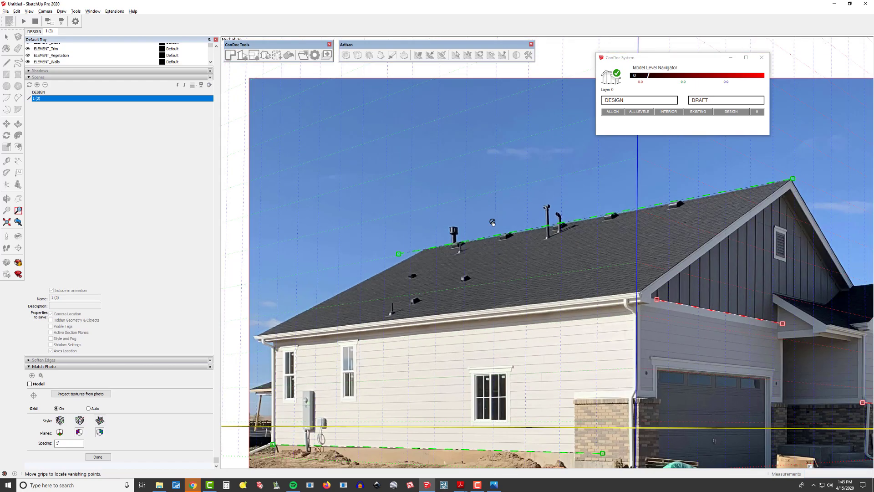
- Examine the fit of the lower green bar along the siding base and the upper red bar along the front gable trim
scroll(492, 222, down, 3)
scroll(361, 326, up, 6)
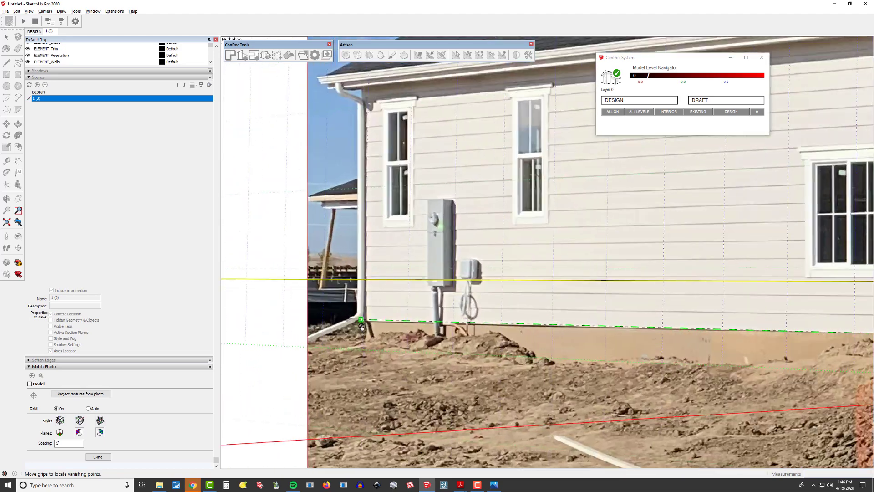
scroll(363, 322, up, 1)
scroll(366, 321, down, 5)
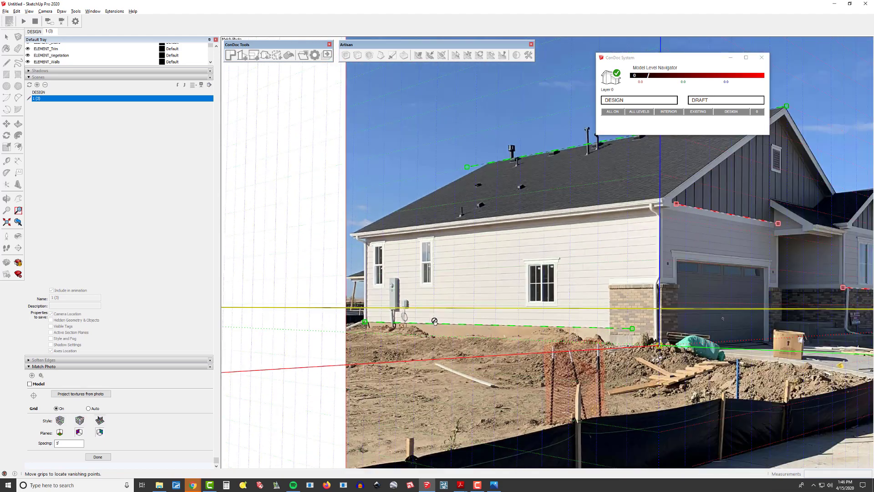
scroll(592, 336, up, 4)
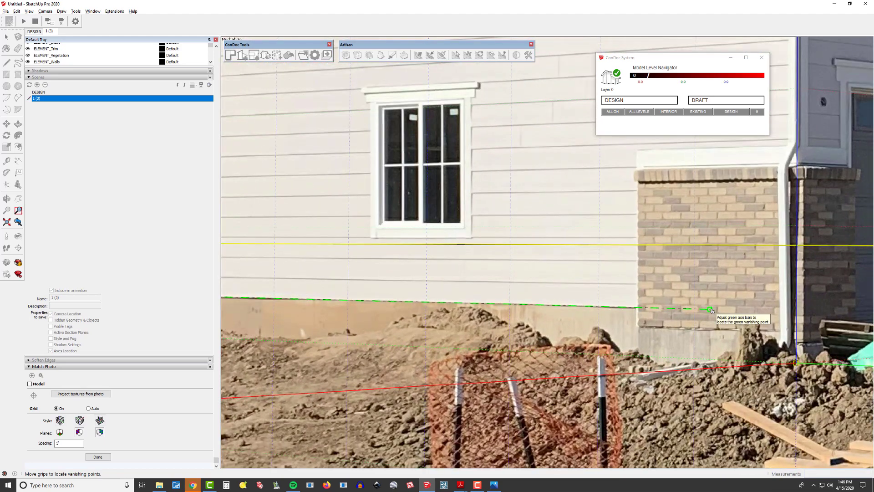
scroll(711, 311, down, 5)
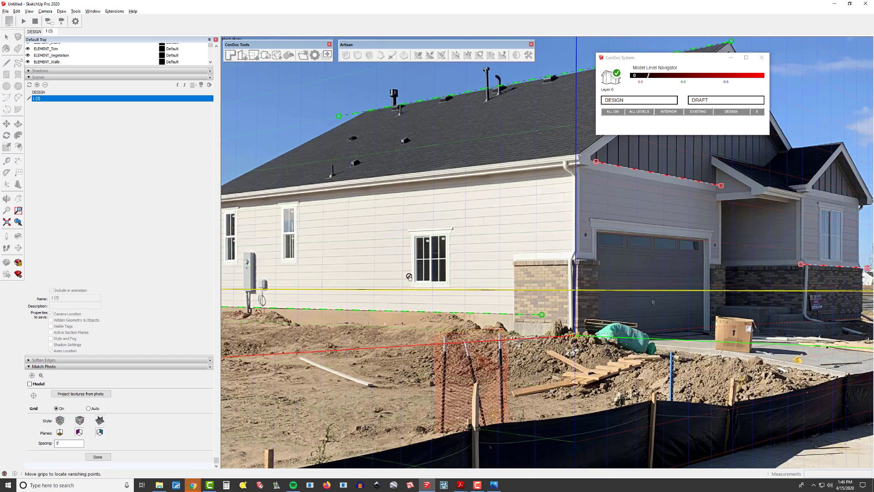
scroll(613, 213, down, 1)
scroll(613, 213, up, 4)
scroll(567, 164, up, 2)
scroll(683, 250, up, 2)
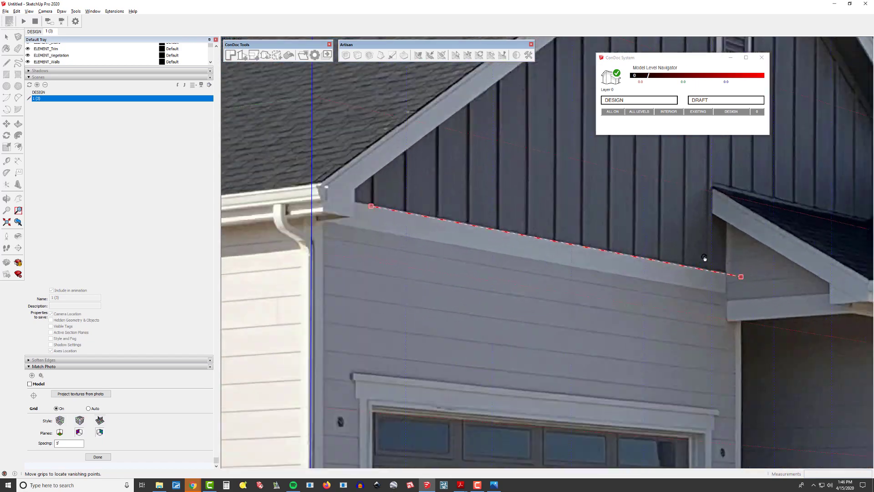
scroll(409, 218, down, 6)
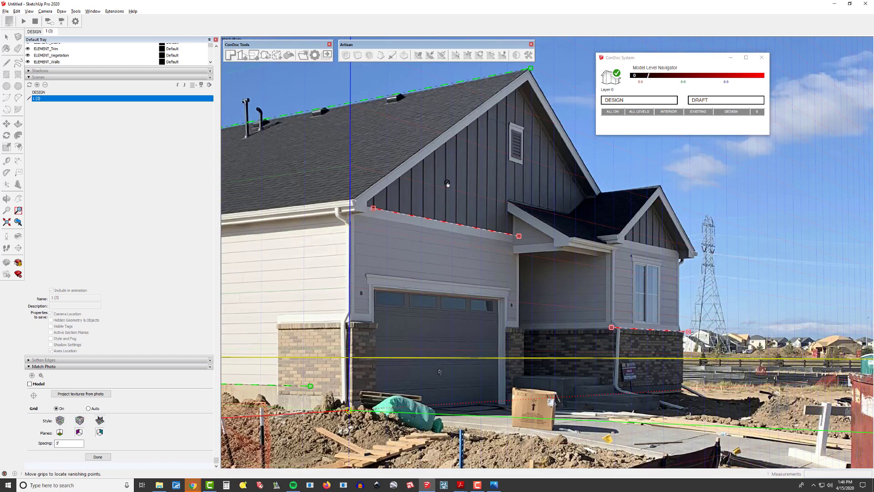
- Shift the lower red axis bar up to the upper edge of the trim board between the front window and the brick
scroll(669, 332, up, 6)
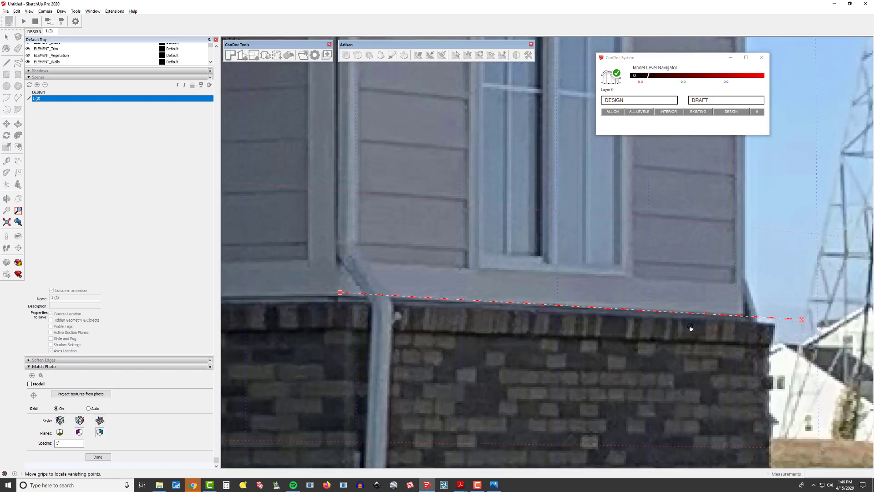
drag(490, 302, 484, 271)
drag(797, 292, 797, 287)
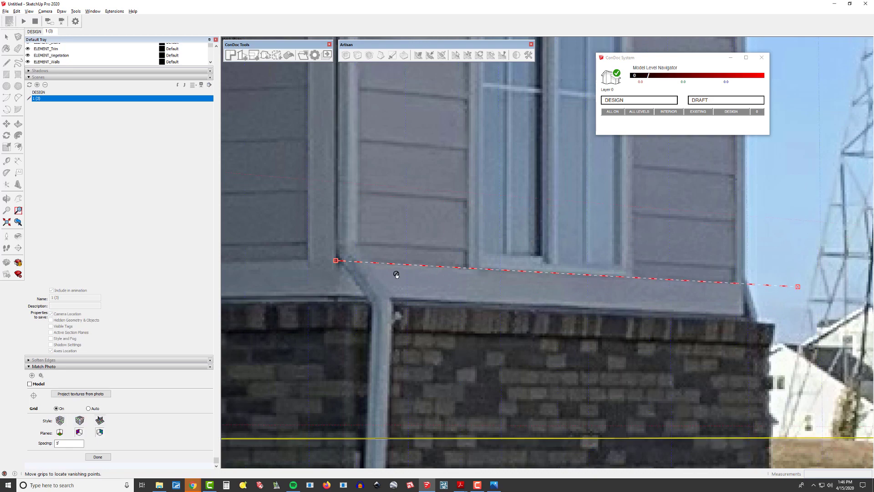
drag(335, 260, 335, 262)
scroll(400, 312, down, 5)
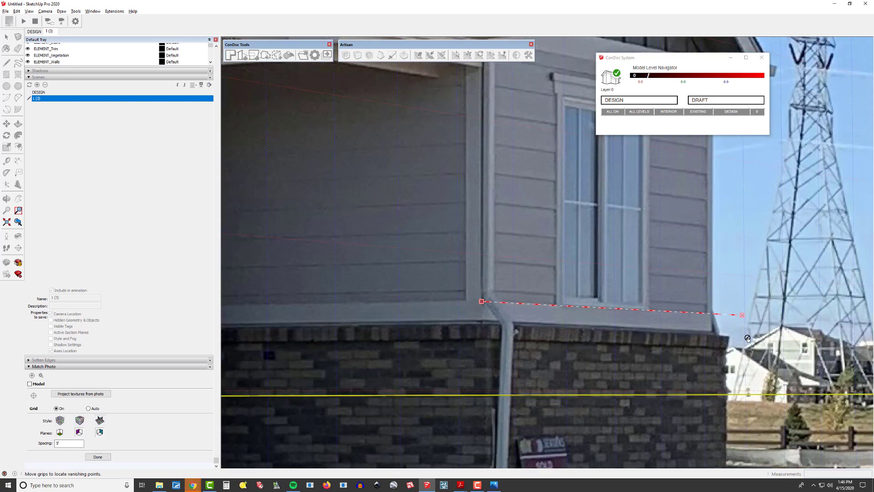
scroll(535, 293, down, 3)
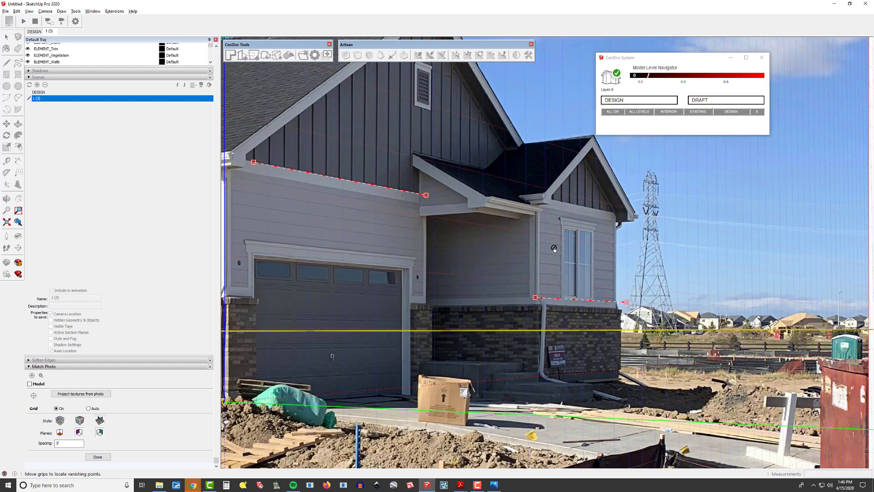
- Check the overall axis alignment against the house and turn the model display back on in Match Photo
scroll(617, 293, down, 3)
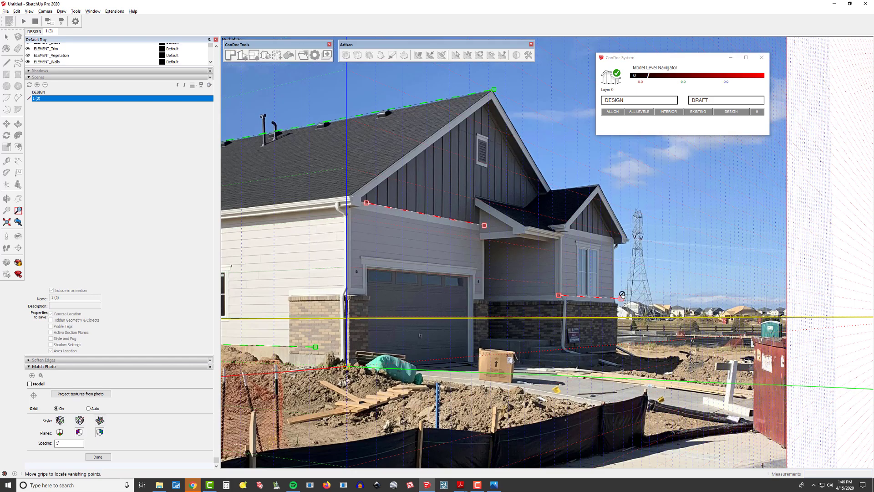
scroll(683, 309, down, 2)
scroll(684, 306, down, 1)
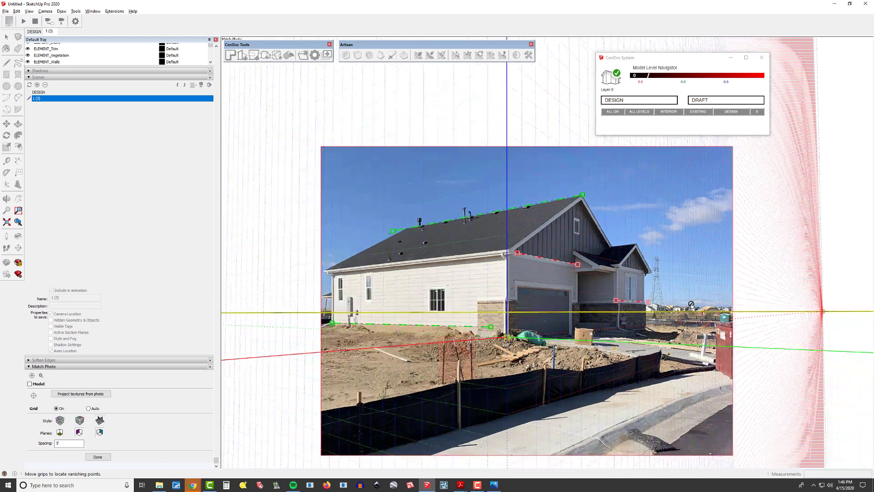
scroll(609, 257, up, 3)
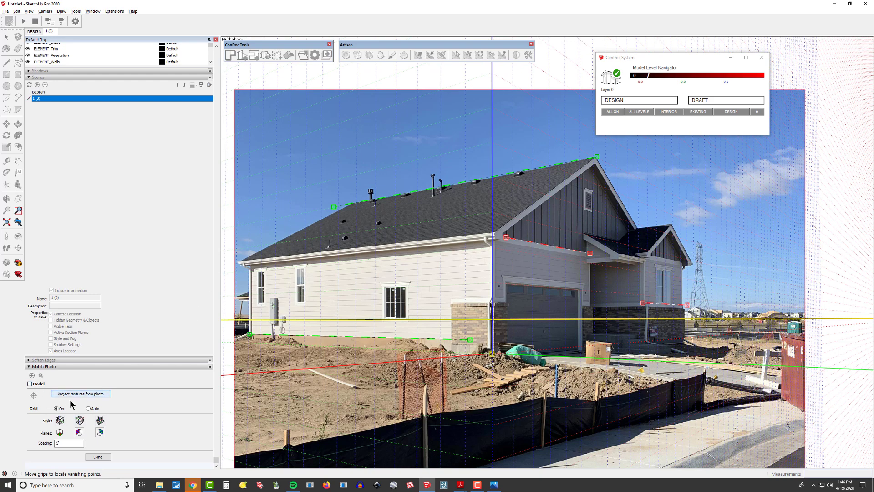
click(28, 384)
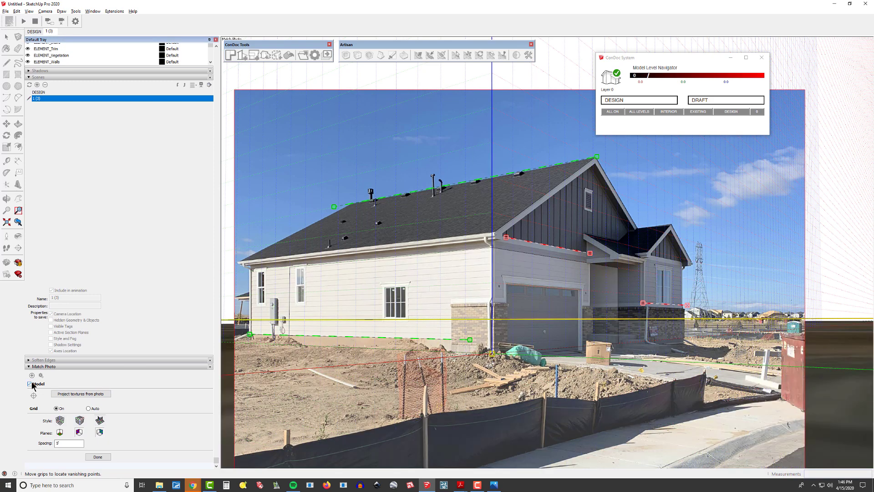
scroll(418, 341, down, 2)
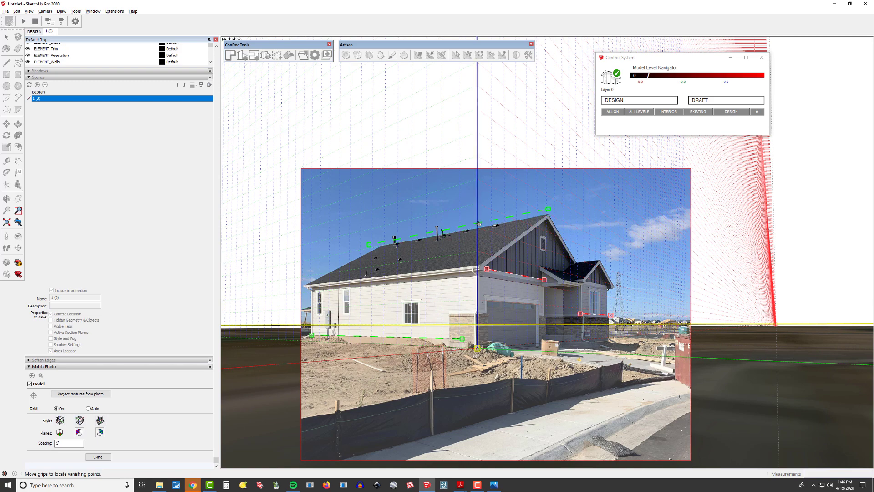
scroll(431, 233, up, 2)
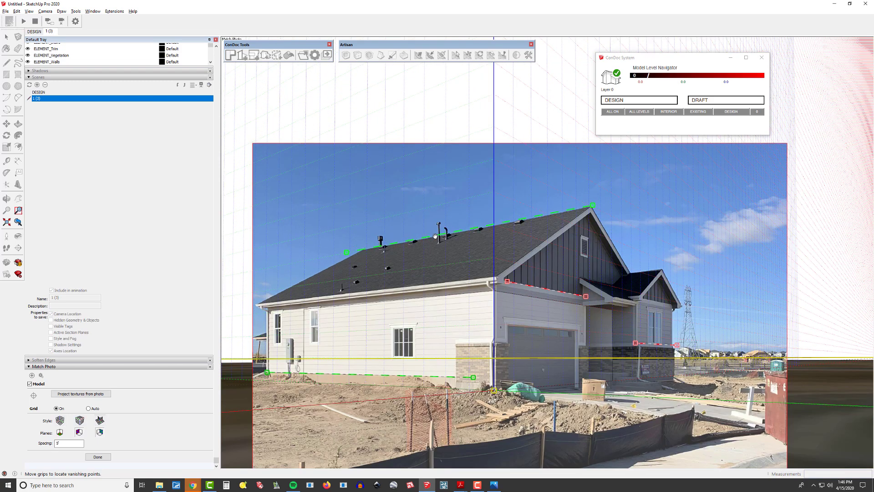
- Adjust the photo match scale along the blue vertical axis and finish the matched photo calibration
scroll(494, 285, down, 2)
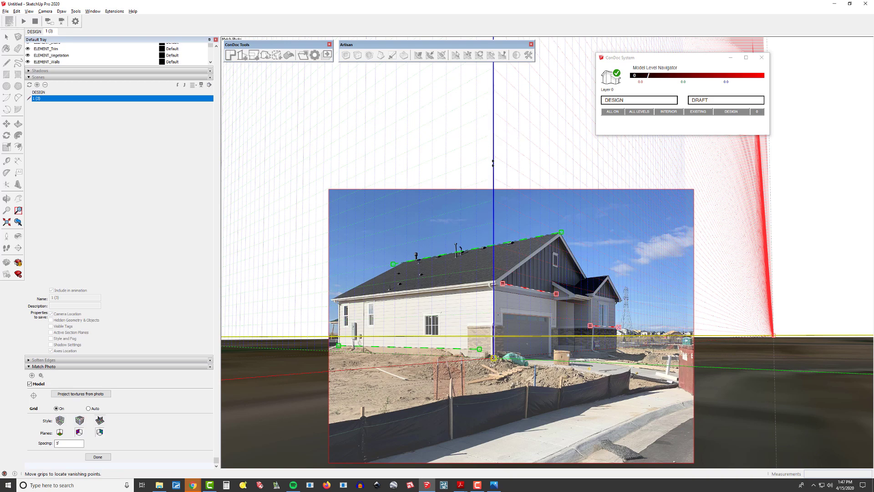
drag(493, 162, 507, 197)
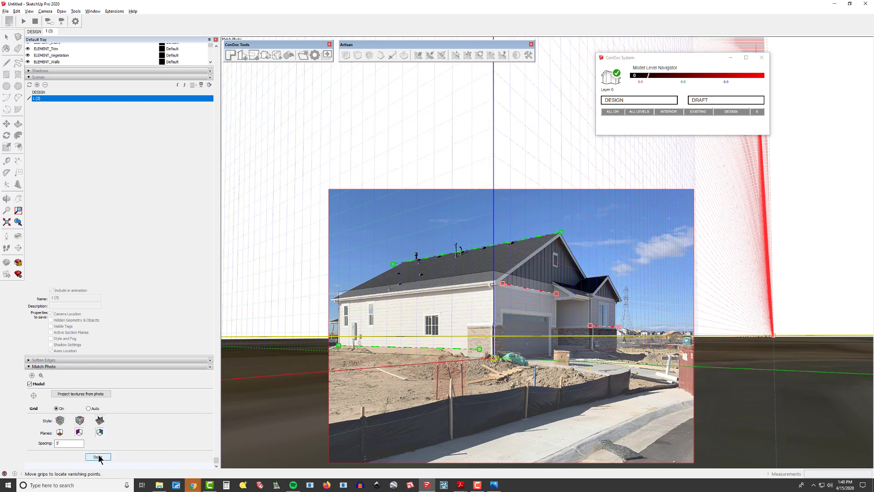
right_click(828, 135)
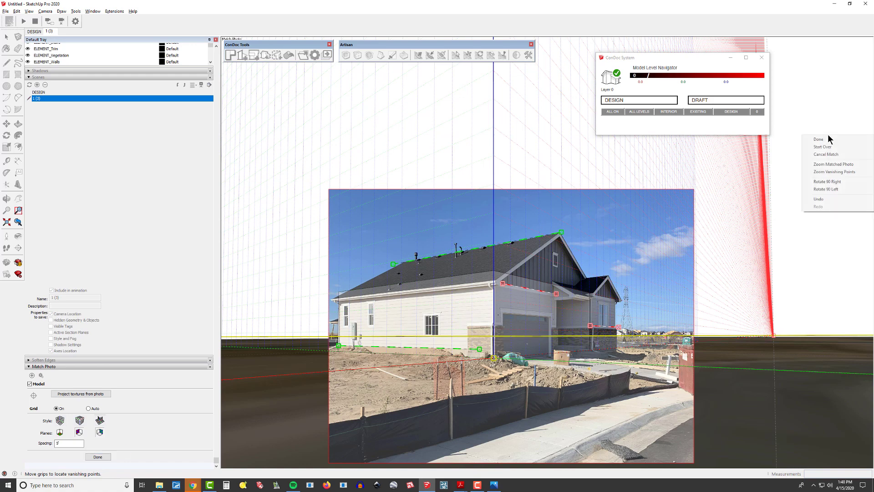
click(820, 139)
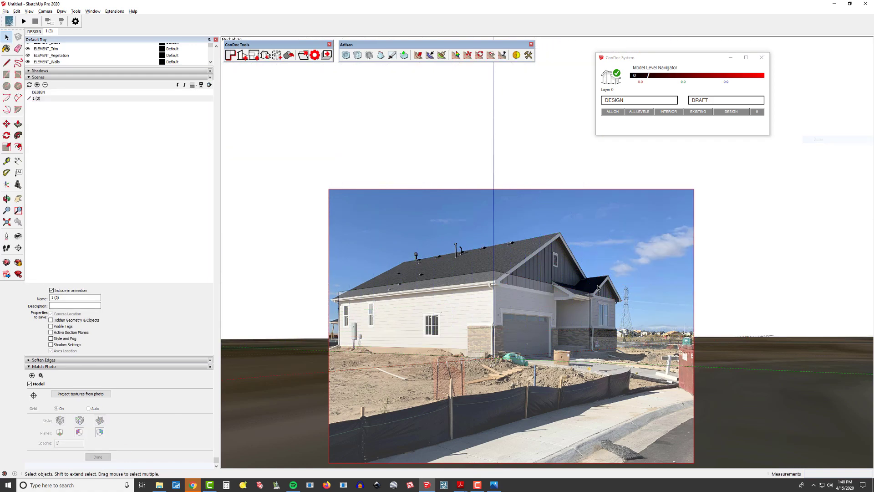
- Examine the white box on the aerial site terrain in 3D and return to the matched photo scene 1 (3)
middle_drag(650, 236, 664, 327)
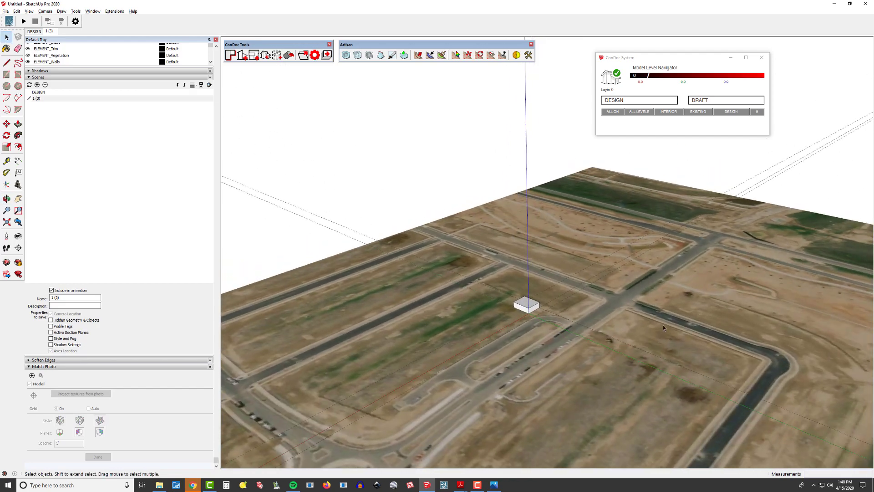
middle_drag(498, 255, 549, 317)
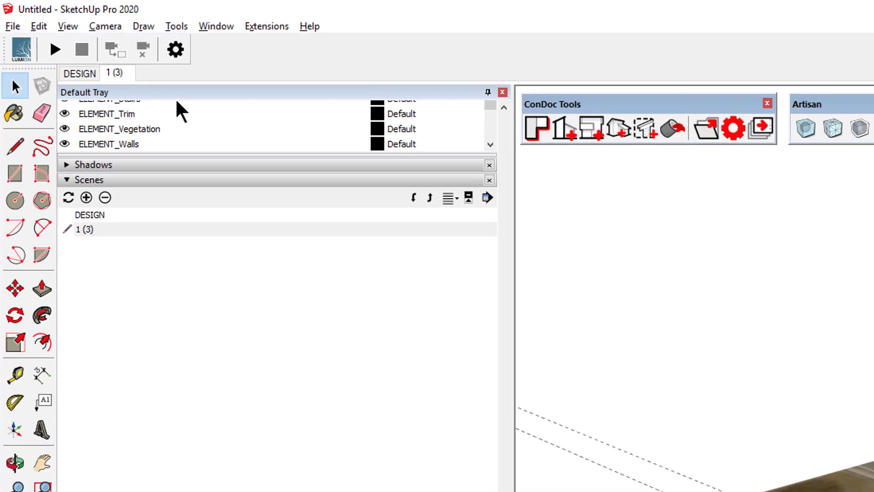
click(118, 69)
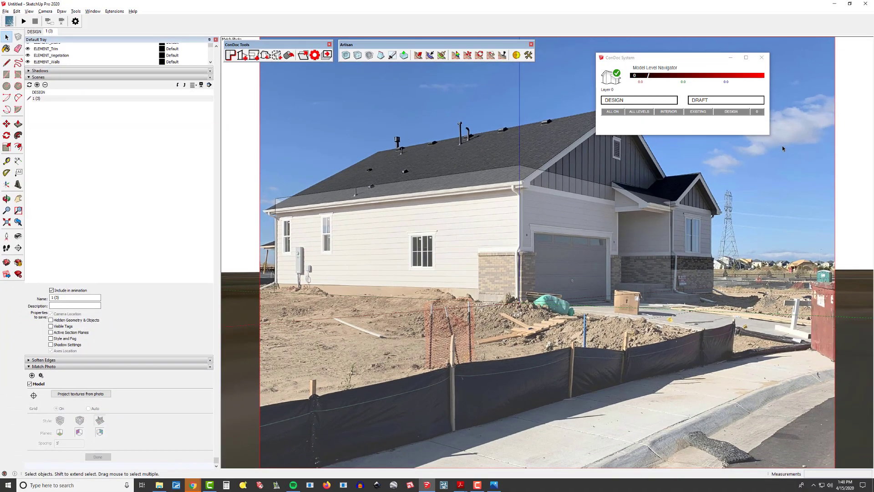
- Reopen the matched photo of scene 1 (3) for editing and finish the edit
right_click(783, 148)
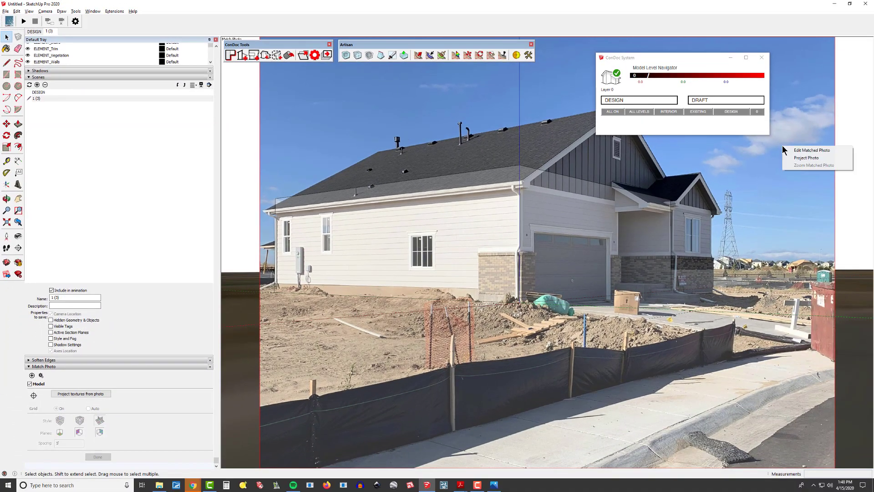
click(812, 150)
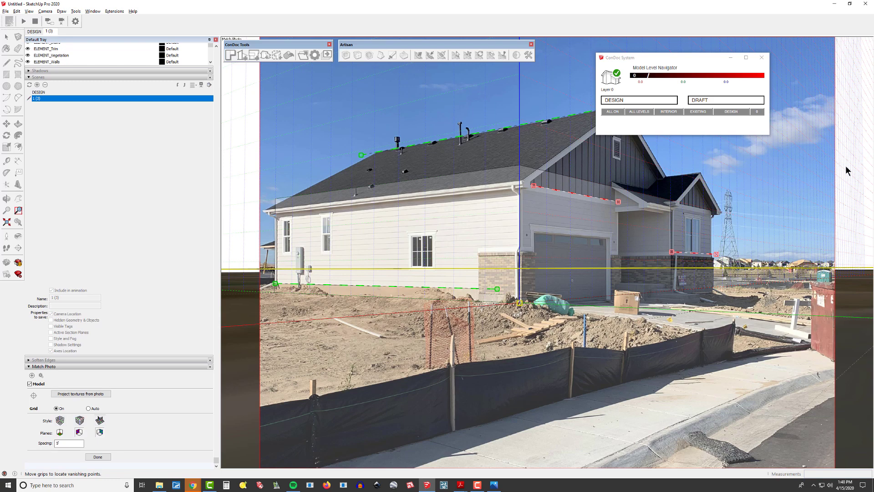
click(98, 457)
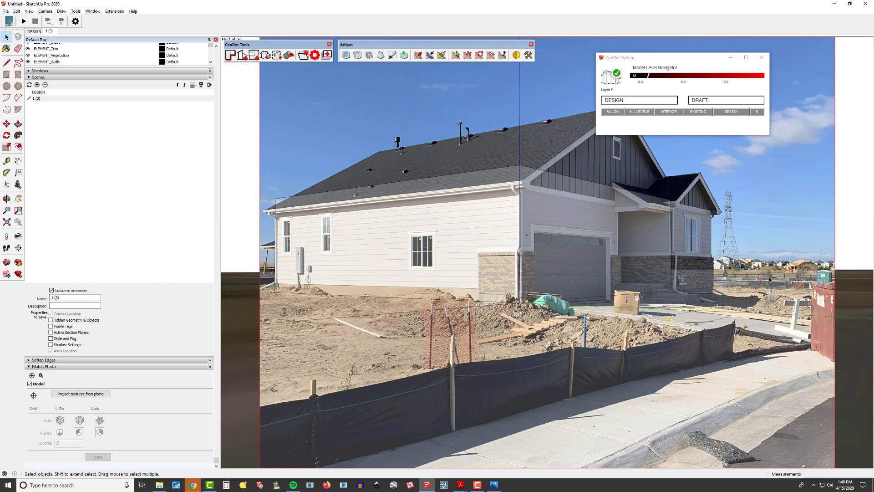
- Push the white box's top face down about 2' 7" with Push/Pull, setting its height against the house photo in scene 1 (3)
middle_drag(565, 210, 526, 296)
scroll(641, 263, down, 3)
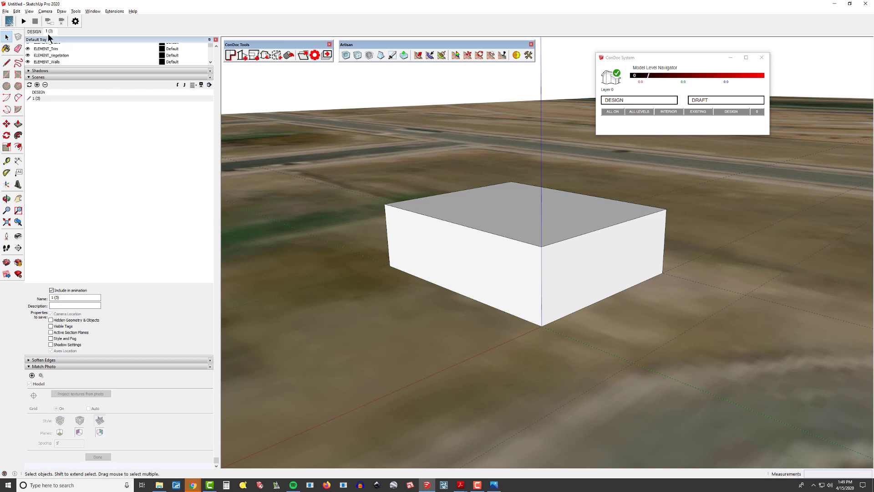
click(18, 125)
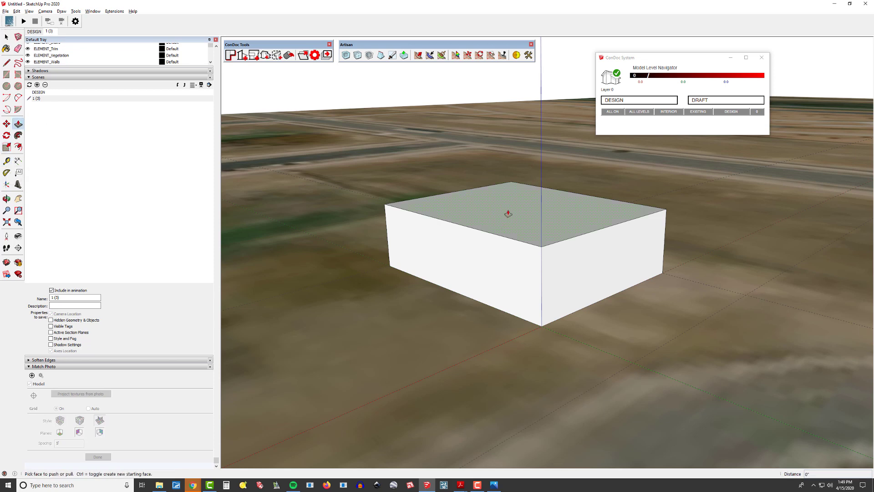
drag(508, 214, 314, 82)
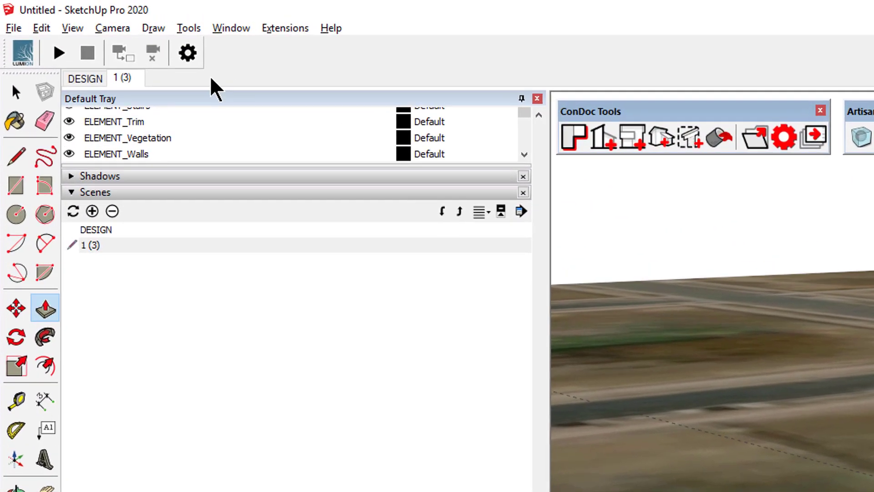
click(124, 80)
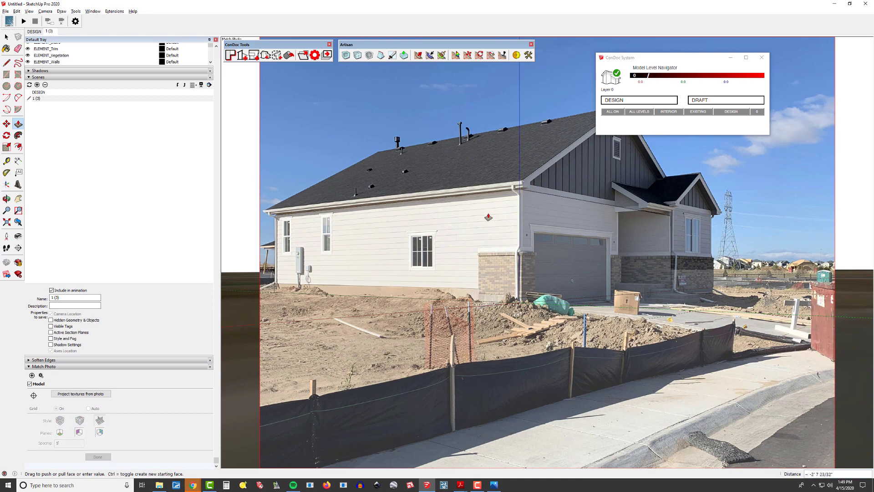
scroll(488, 217, up, 4)
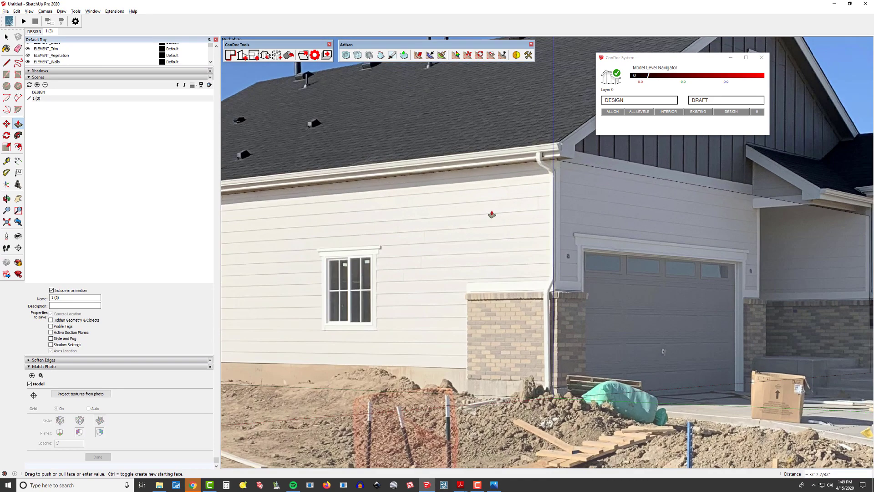
scroll(405, 278, down, 4)
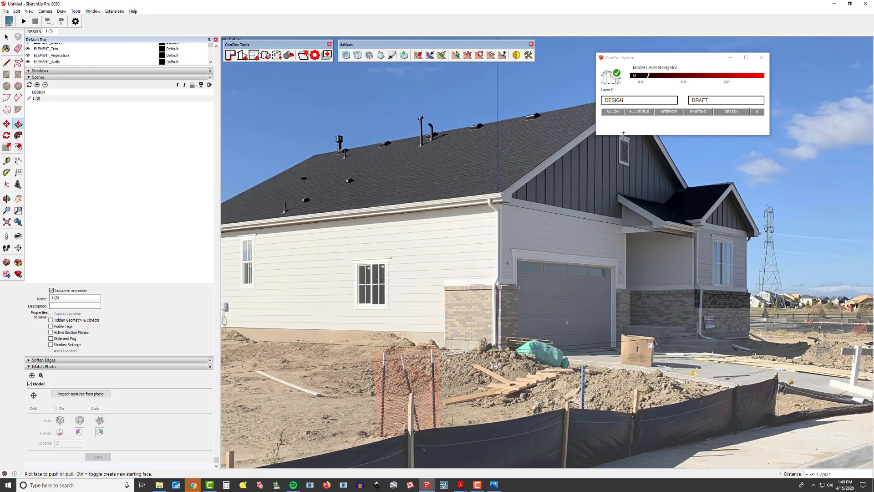